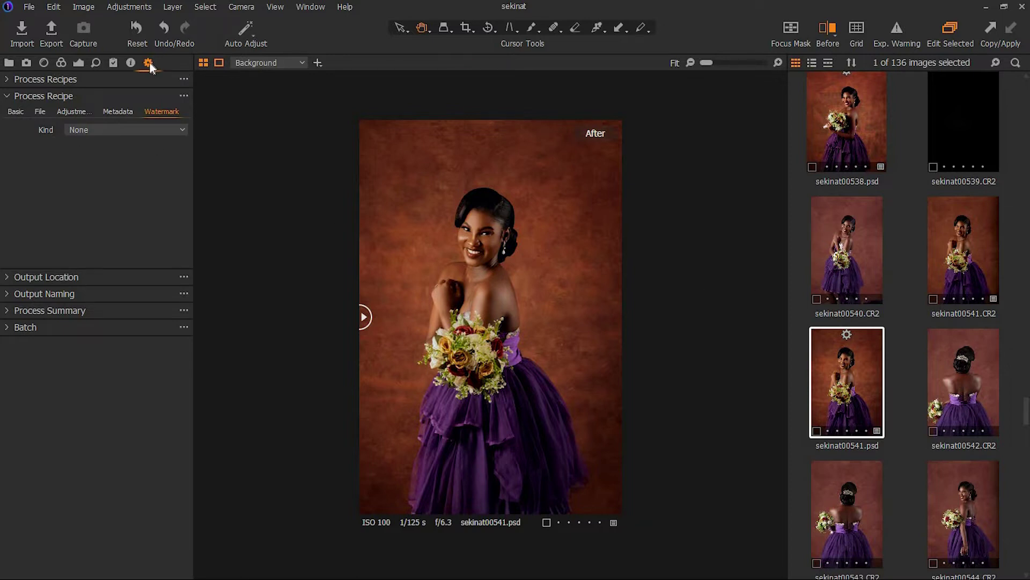
# Step: Switch to the Library tools with the studio portrait PSD open in the viewer
pyautogui.click(9, 62)
# Step: Return to the Output tools, collapse Process Recipe and browse the saved Process Recipes list
pyautogui.click(8, 79)
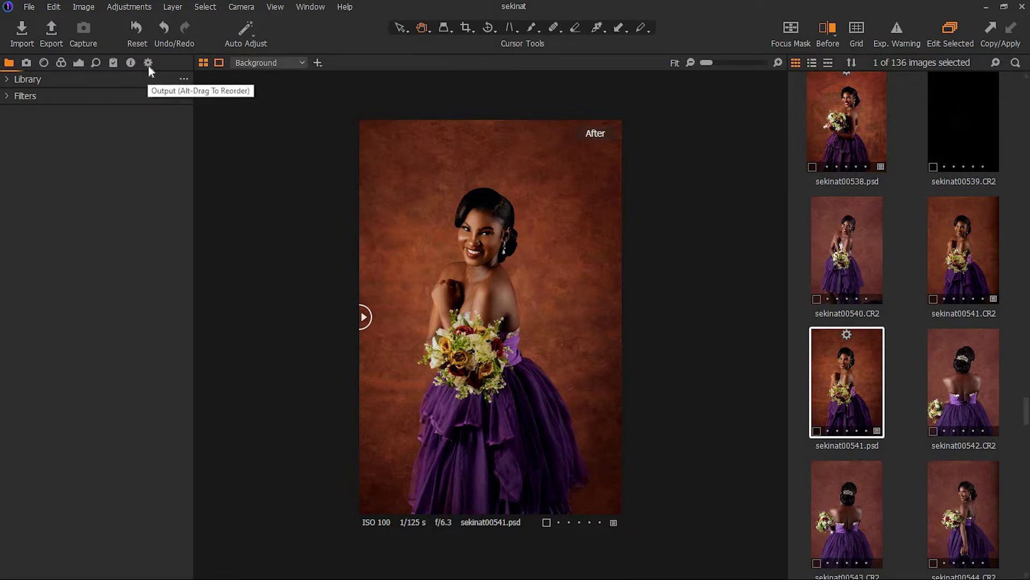
pyautogui.click(148, 63)
pyautogui.click(16, 97)
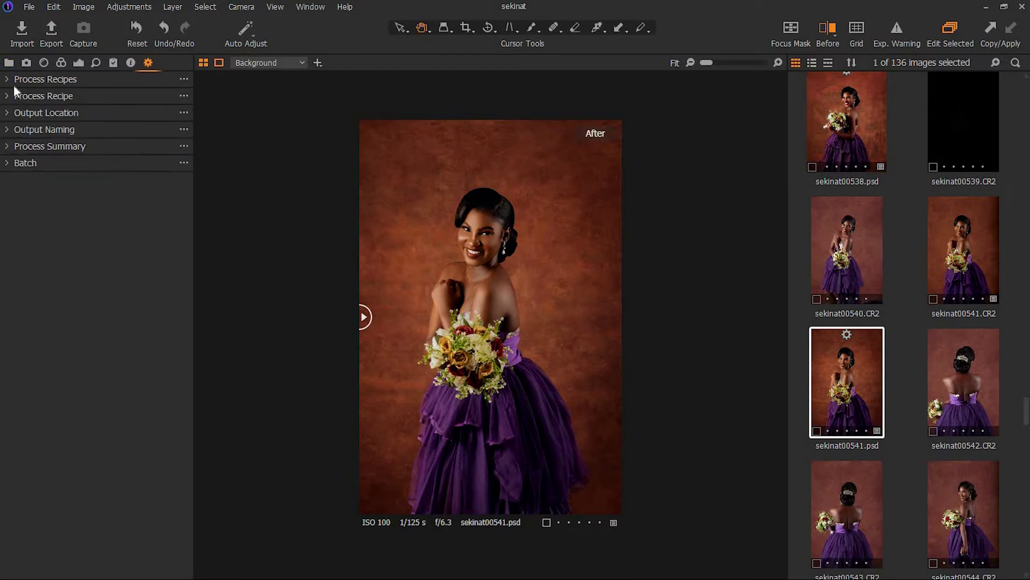
pyautogui.click(8, 82)
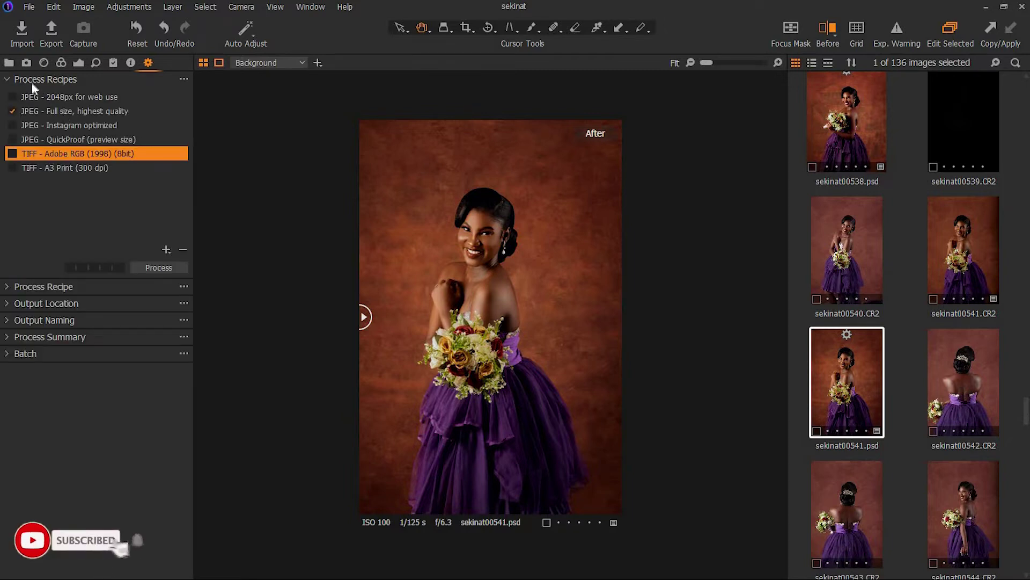
pyautogui.click(16, 81)
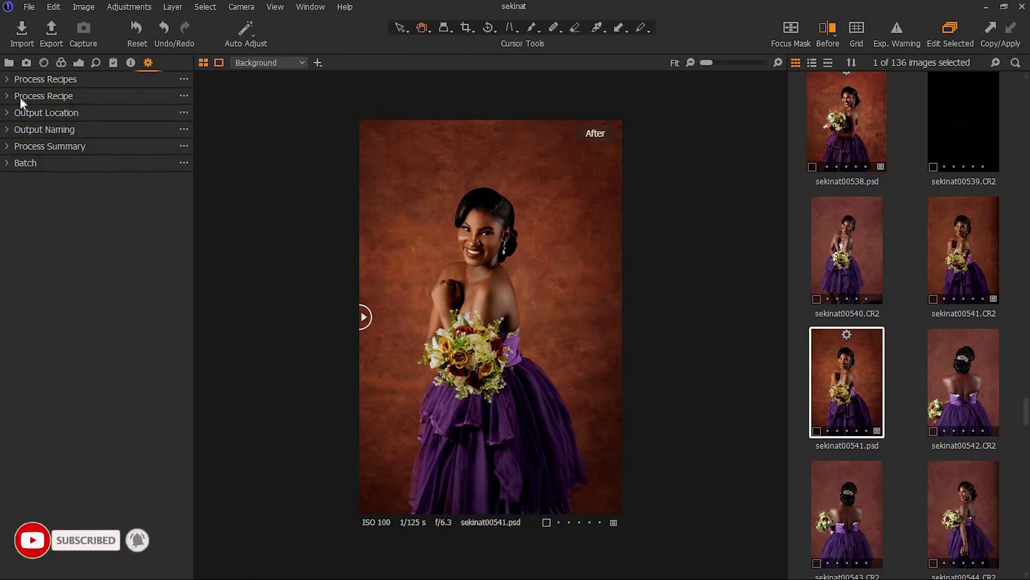
pyautogui.click(16, 80)
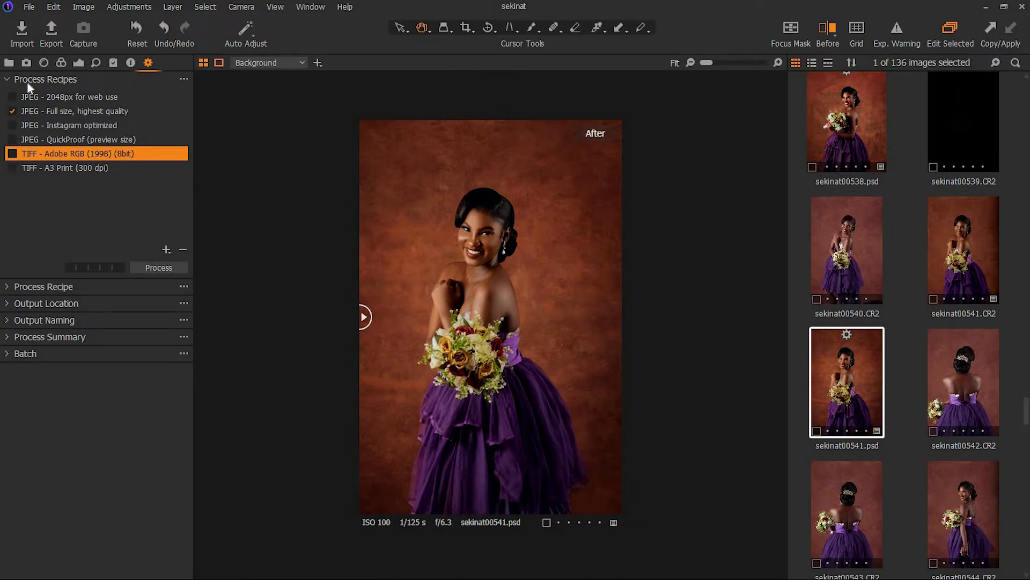
pyautogui.click(13, 80)
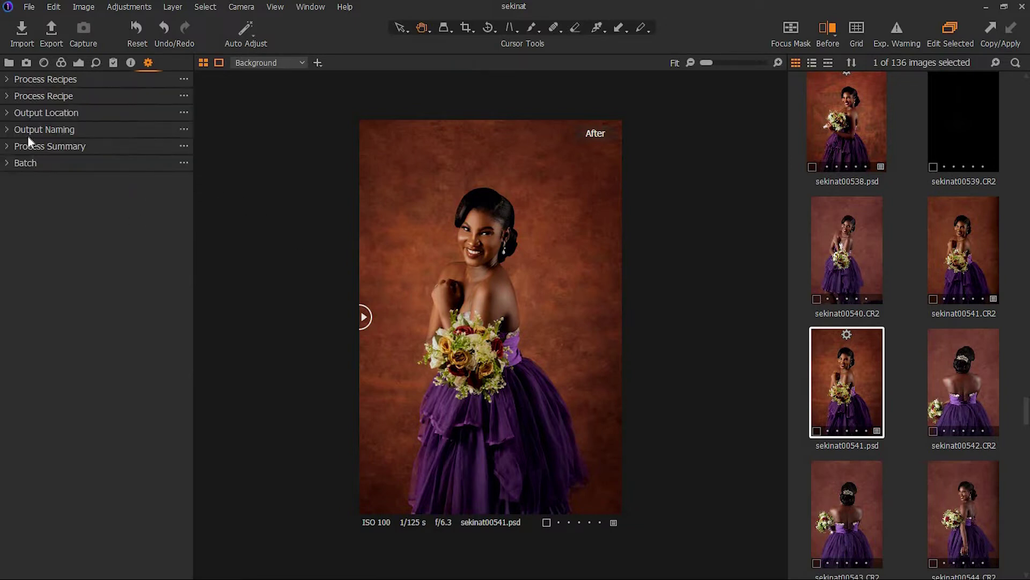
# Step: Set the recipe's watermark to the daoswatermark image from the 'the real dao' folder
pyautogui.click(9, 97)
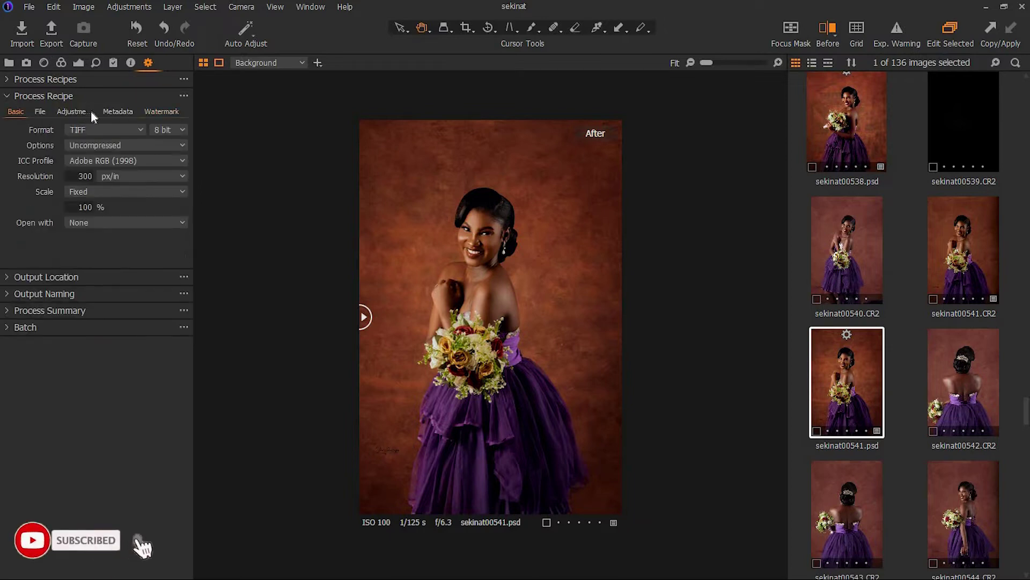
pyautogui.click(163, 112)
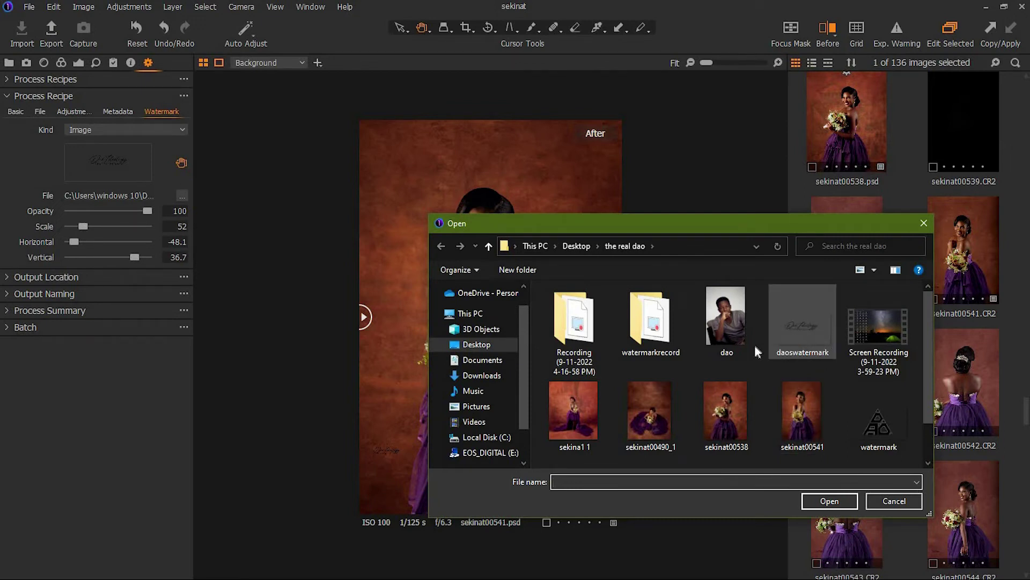
pyautogui.click(804, 330)
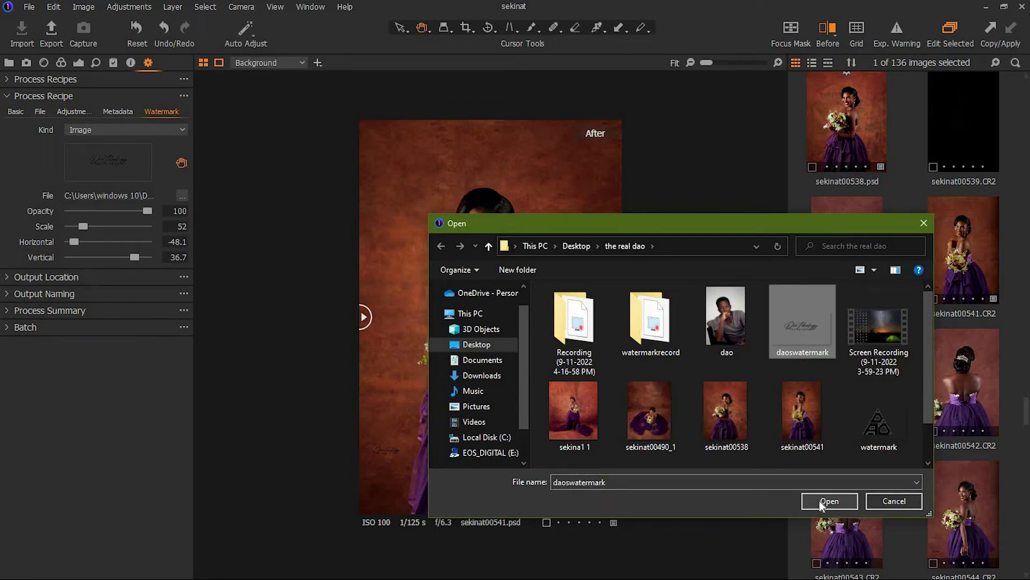
pyautogui.click(829, 501)
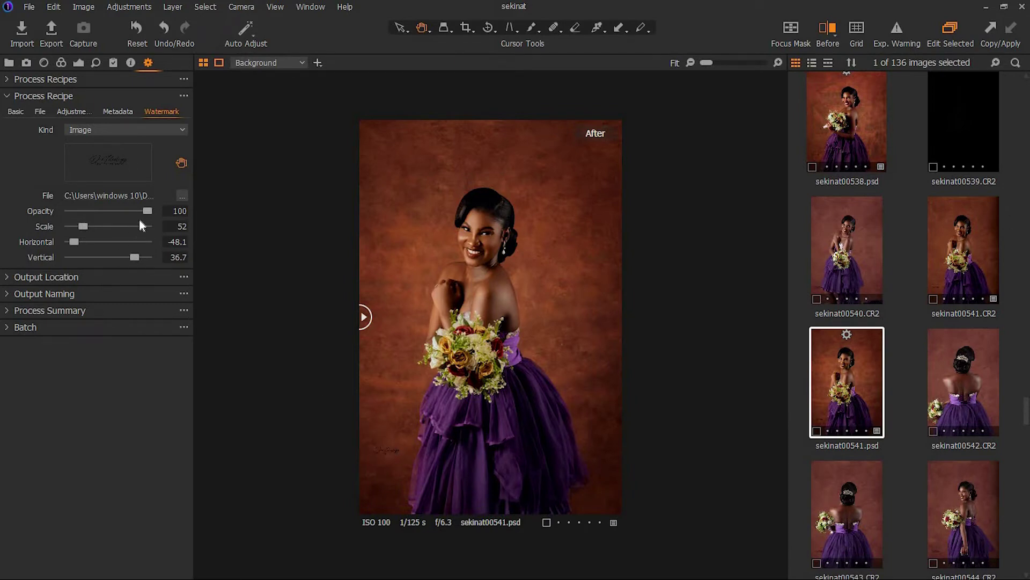
# Step: Scale the logo up to 400, then down to 34, moving it onto the subject's chest
pyautogui.moveTo(82, 226); pyautogui.dragTo(153, 235)
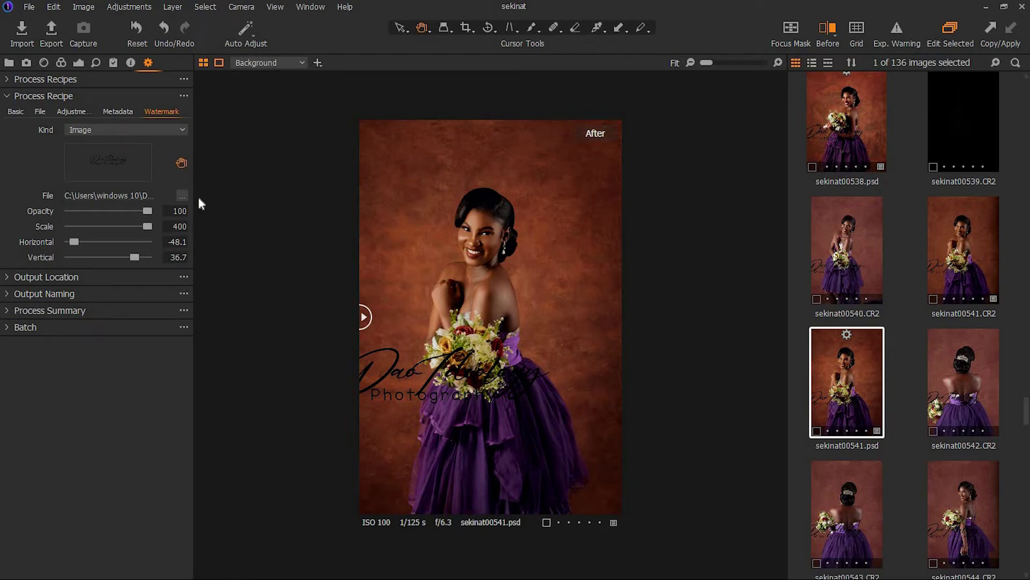
pyautogui.moveTo(411, 370); pyautogui.dragTo(466, 348)
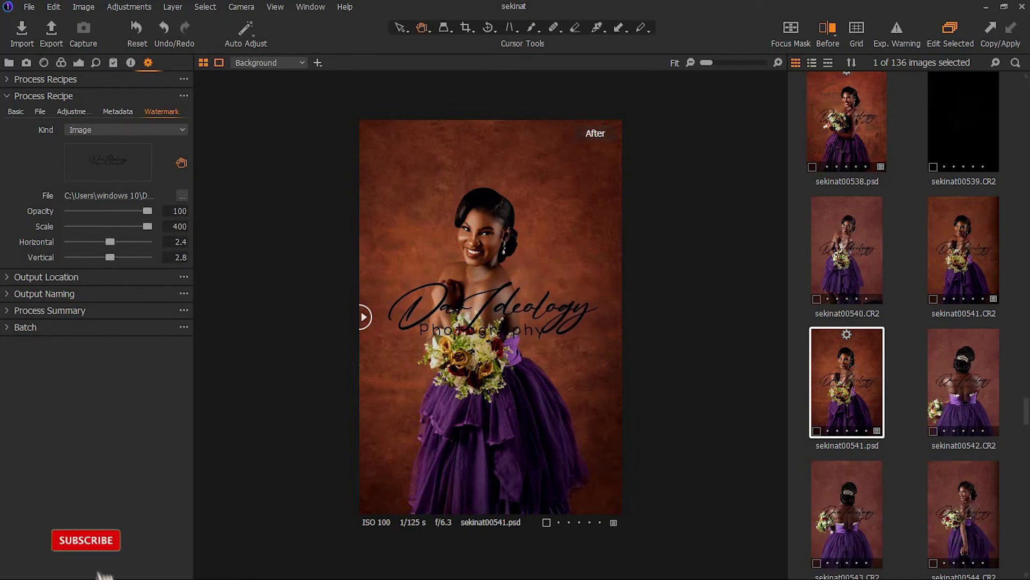
pyautogui.moveTo(147, 226); pyautogui.dragTo(101, 228)
pyautogui.moveTo(431, 340); pyautogui.dragTo(426, 306)
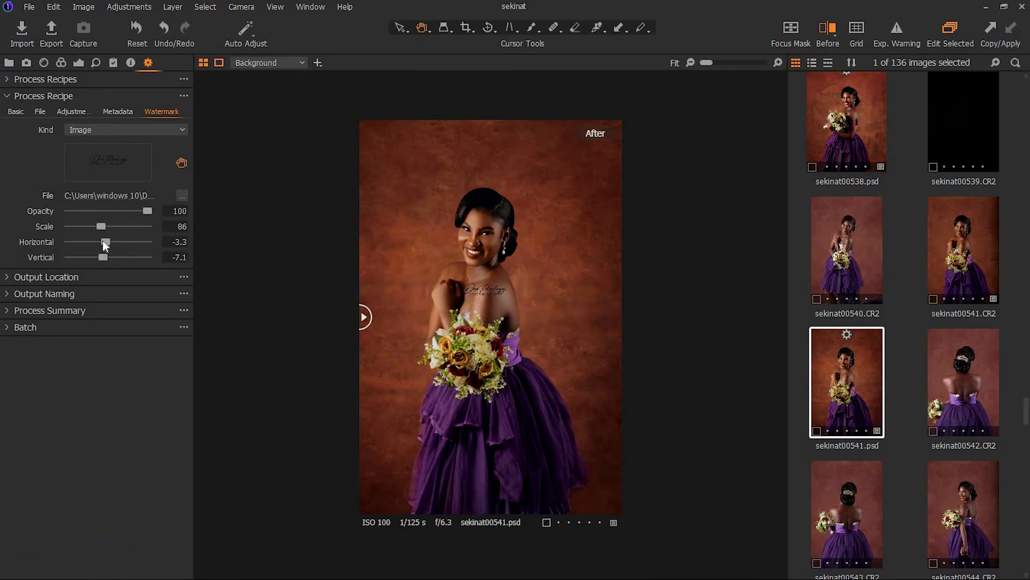
pyautogui.moveTo(101, 230); pyautogui.dragTo(73, 230)
pyautogui.click(777, 62)
# Step: Zoom and pan the preview to inspect the logo watermark on the chest
pyautogui.click(775, 63)
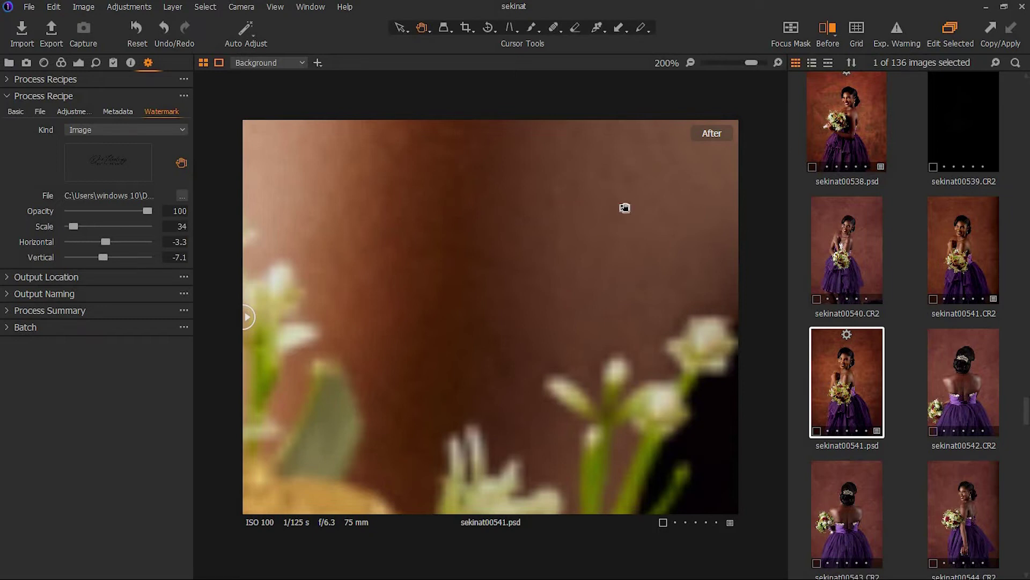
pyautogui.click(690, 63)
pyautogui.click(690, 63)
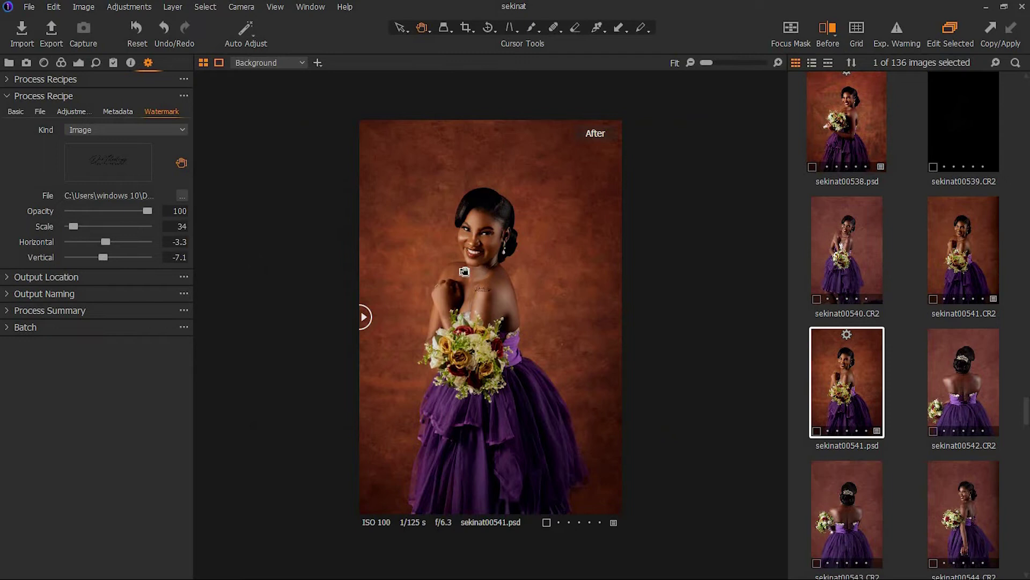
pyautogui.click(778, 62)
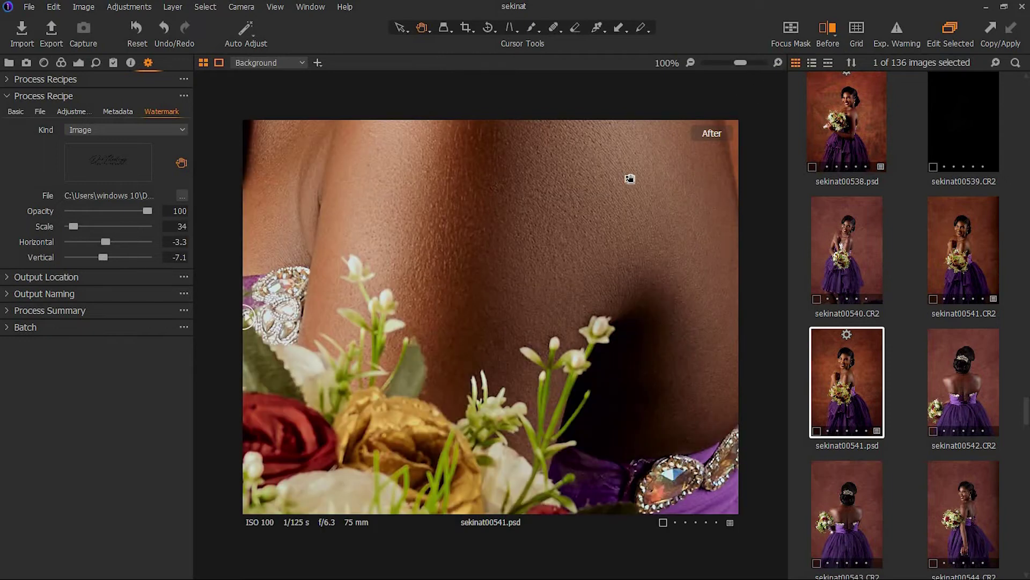
pyautogui.moveTo(554, 221); pyautogui.dragTo(590, 327)
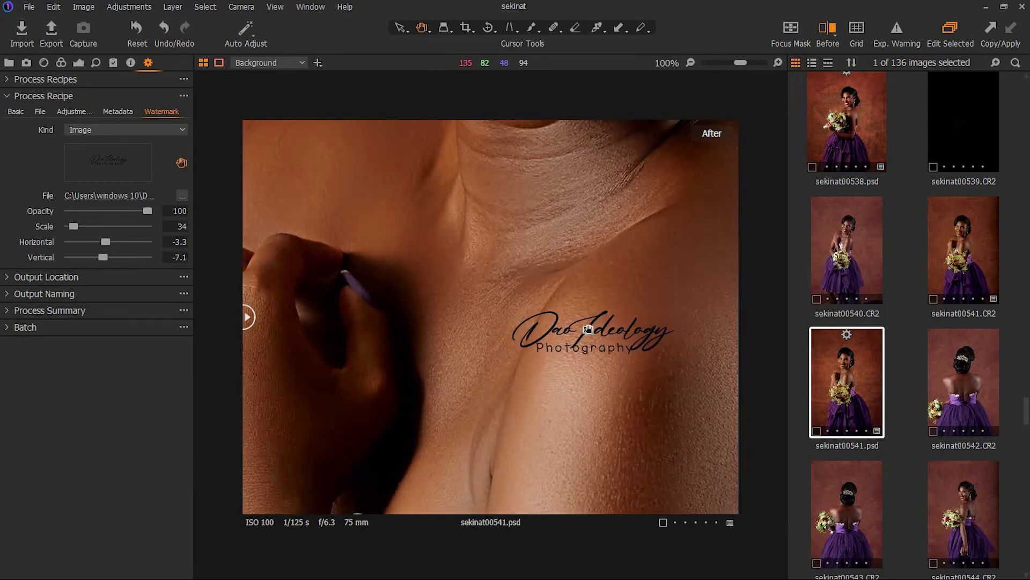
pyautogui.scroll(-1, 591, 326)
pyautogui.scroll(-2, 577, 330)
# Step: Drag the logo to the portrait's lower left at horizontal -45.1, vertical 36.2
pyautogui.moveTo(529, 323); pyautogui.dragTo(357, 394)
pyautogui.scroll(-1, 319, 425)
pyautogui.moveTo(307, 483); pyautogui.dragTo(308, 483)
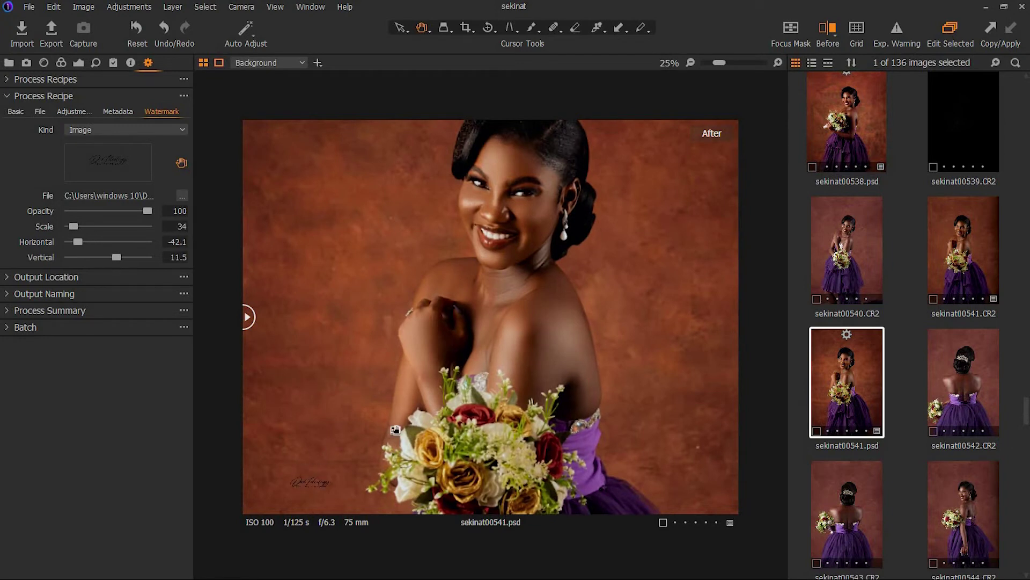
pyautogui.scroll(-1, 391, 427)
pyautogui.moveTo(389, 387); pyautogui.dragTo(385, 463)
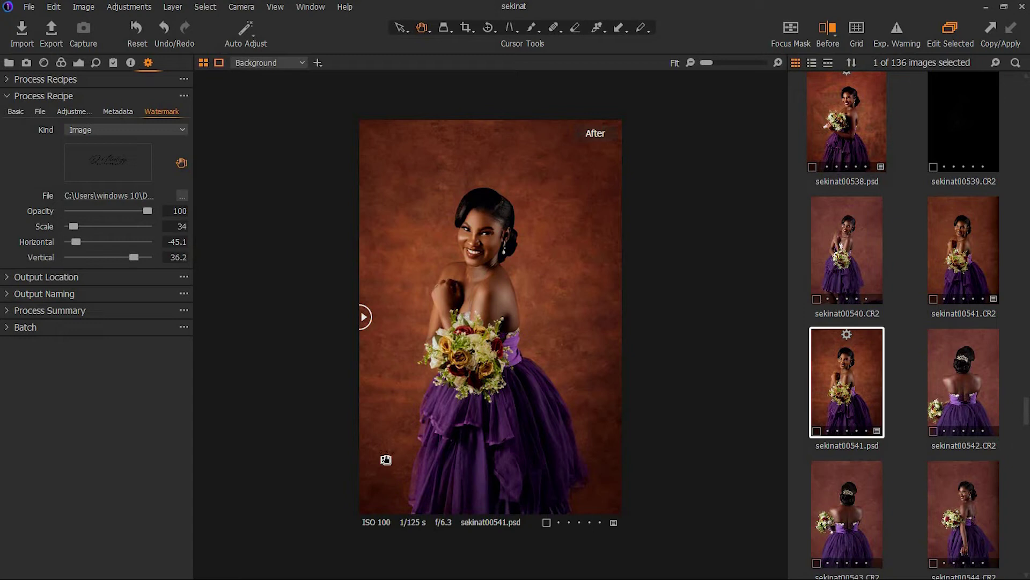
pyautogui.scroll(3, 679, 292)
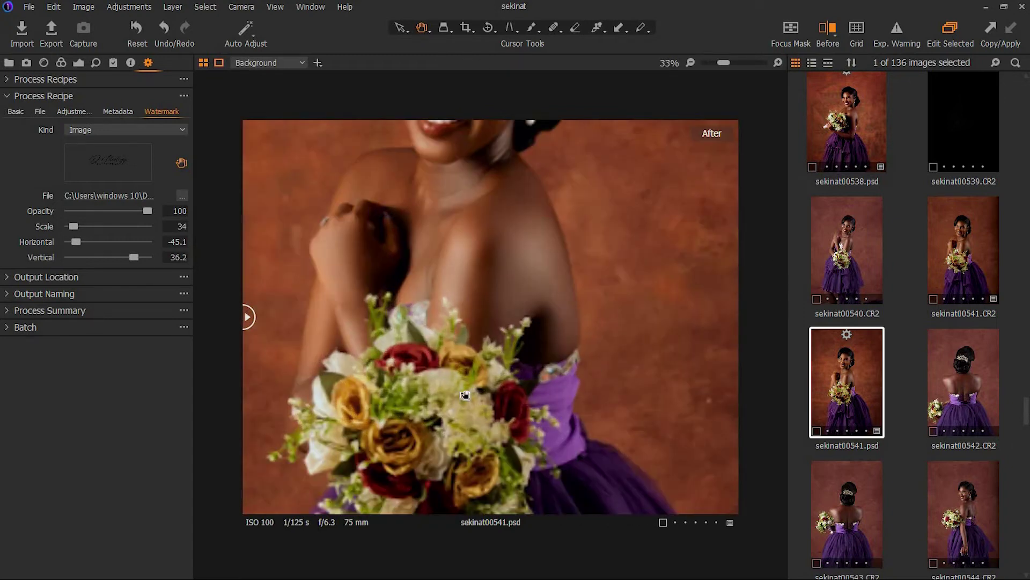
pyautogui.moveTo(454, 401); pyautogui.dragTo(424, 456)
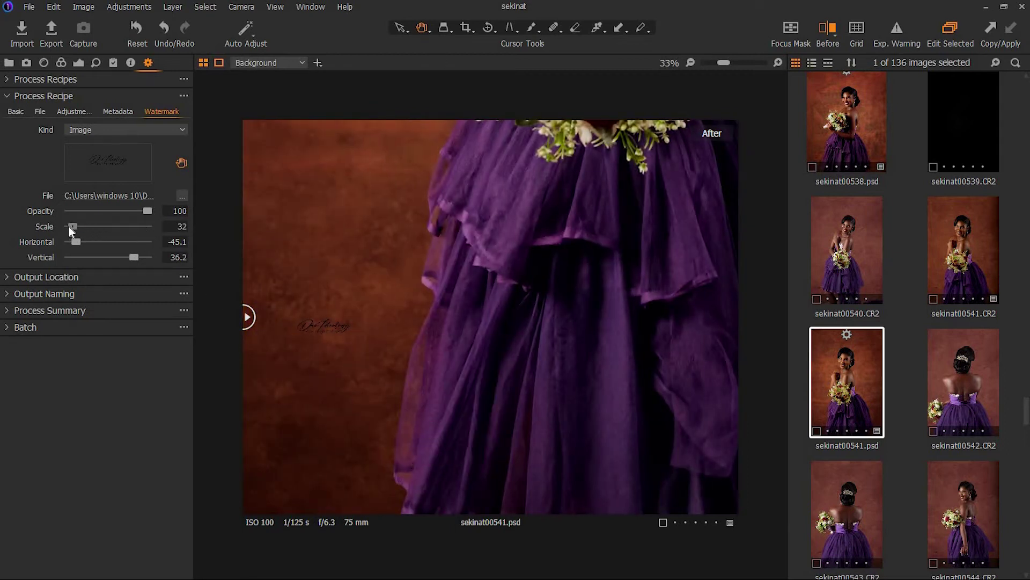
# Step: Set the logo to scale 46, horizontal -47.8, vertical 41.6, then fit the portrait in view
pyautogui.moveTo(68, 227); pyautogui.dragTo(79, 223)
pyautogui.moveTo(150, 210)
pyautogui.mouseDown()
pyautogui.moveTo(93, 220)
pyautogui.moveTo(168, 218)
pyautogui.mouseUp()
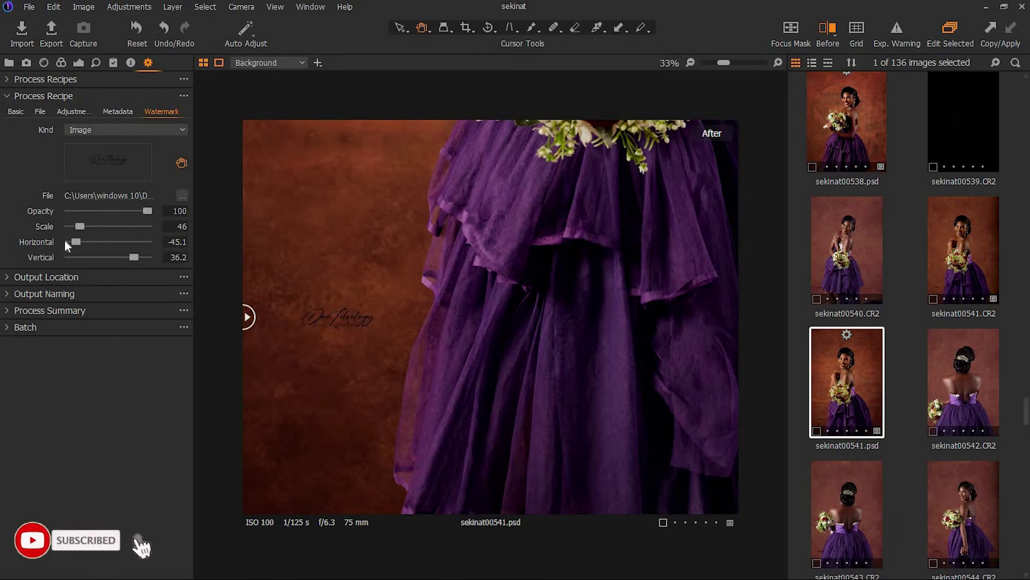
pyautogui.moveTo(74, 239); pyautogui.dragTo(74, 242)
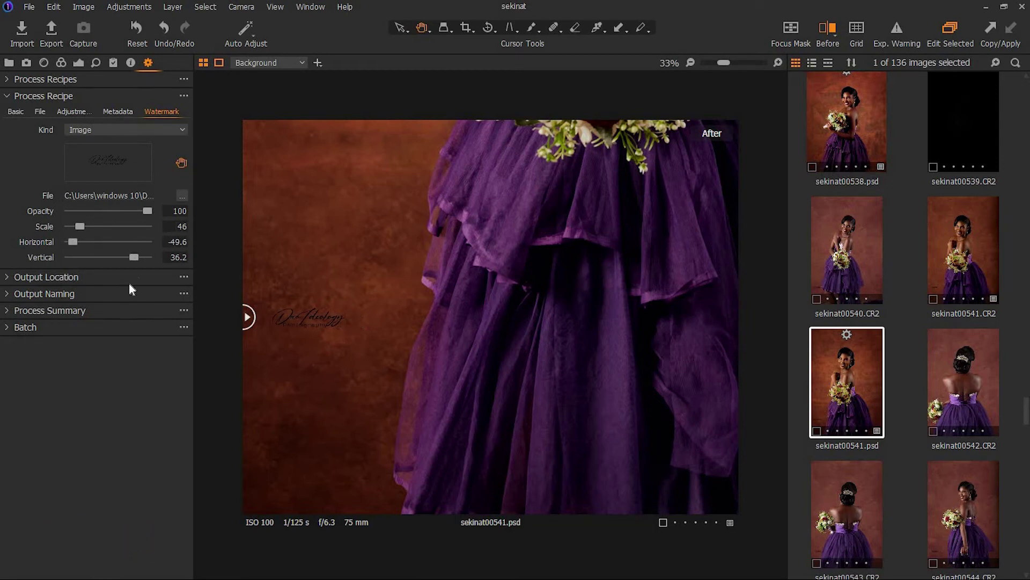
pyautogui.moveTo(134, 257)
pyautogui.mouseDown()
pyautogui.moveTo(124, 260)
pyautogui.moveTo(140, 257)
pyautogui.mouseUp()
pyautogui.moveTo(75, 240); pyautogui.dragTo(75, 243)
pyautogui.hotkey('ctrl', '0')
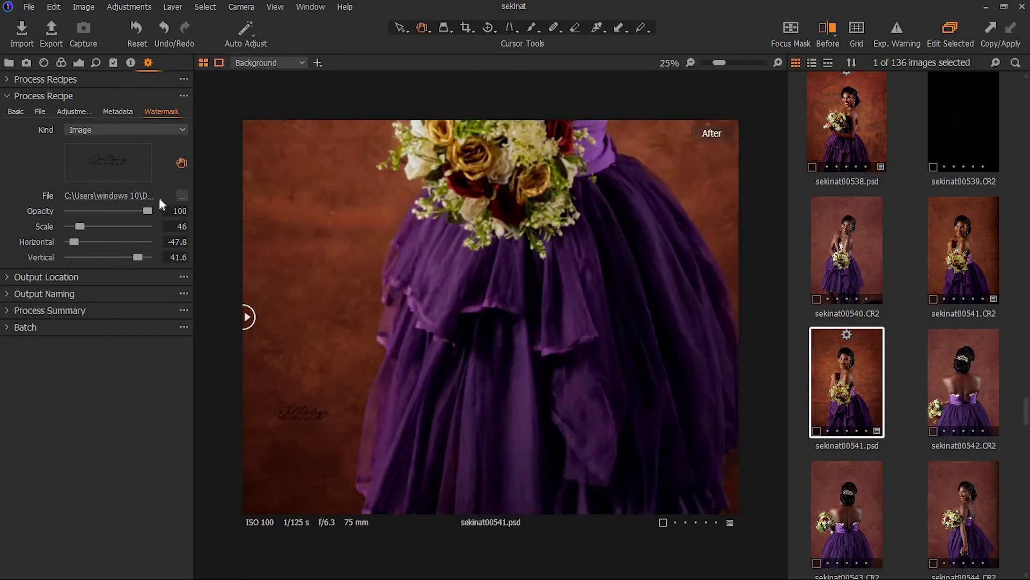
pyautogui.click(11, 97)
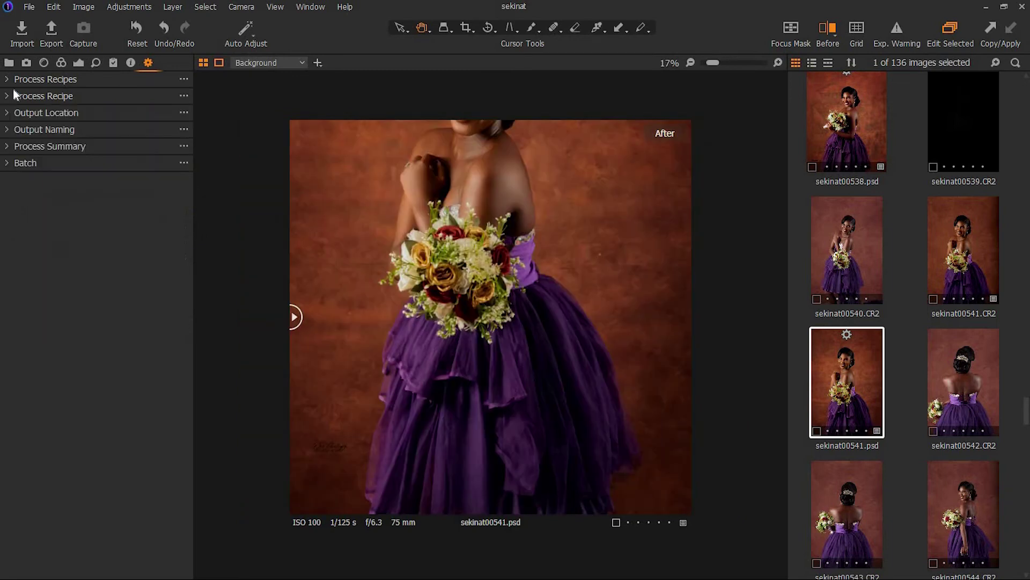
# Step: Change the watermark Kind to Text and enter 'Daoideology' as its text
pyautogui.click(15, 79)
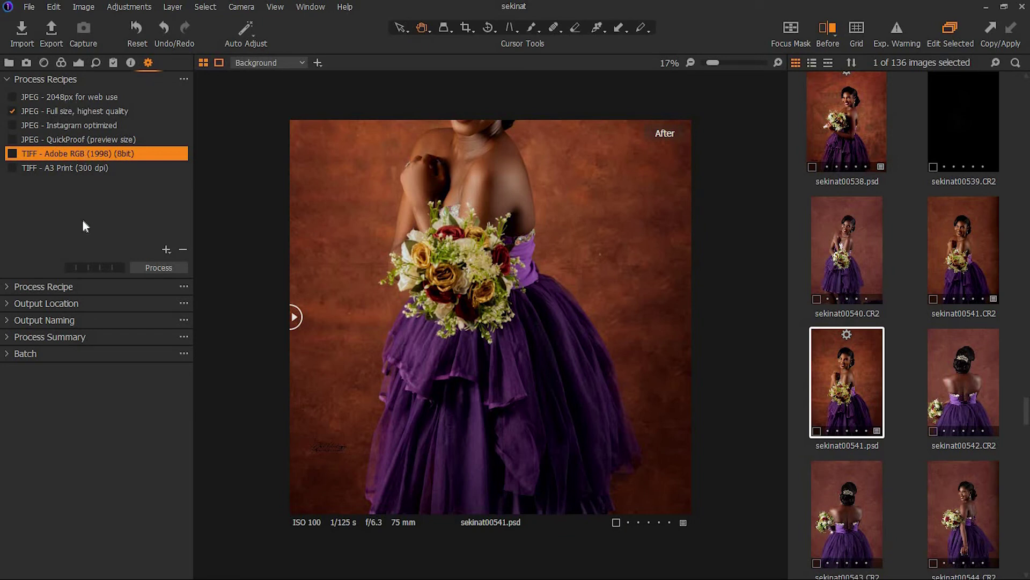
pyautogui.click(8, 80)
pyautogui.click(10, 95)
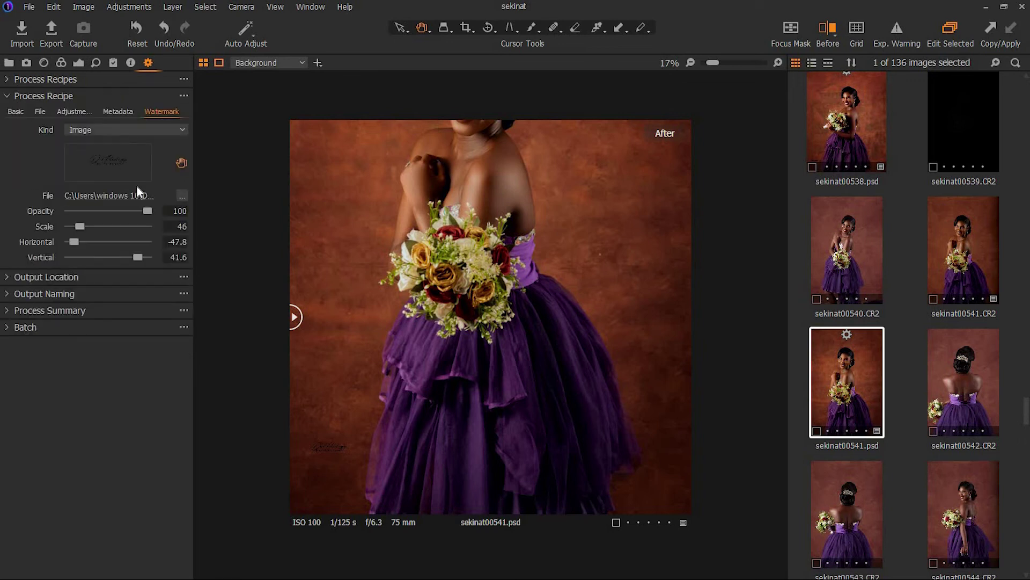
pyautogui.click(161, 132)
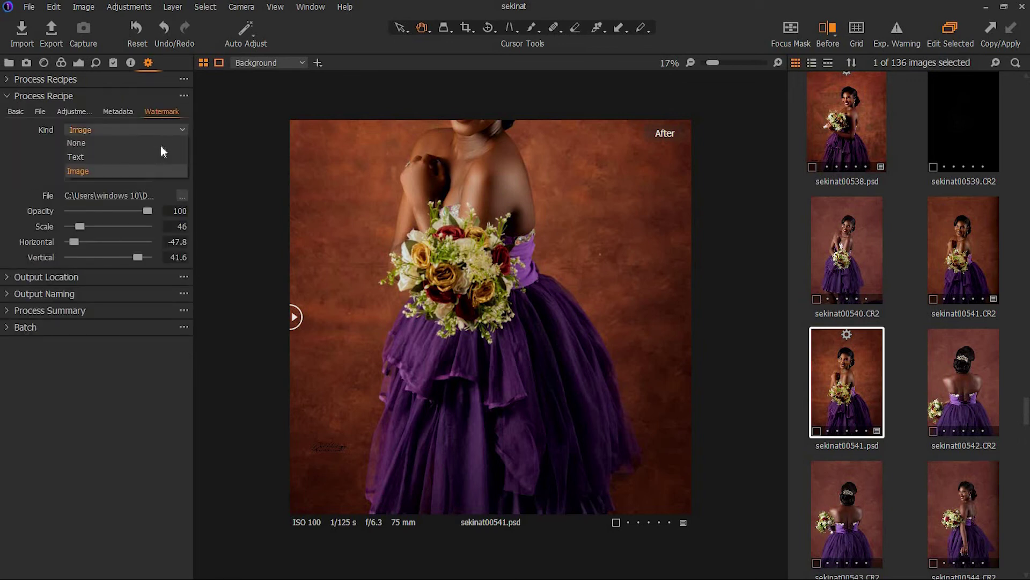
pyautogui.click(133, 157)
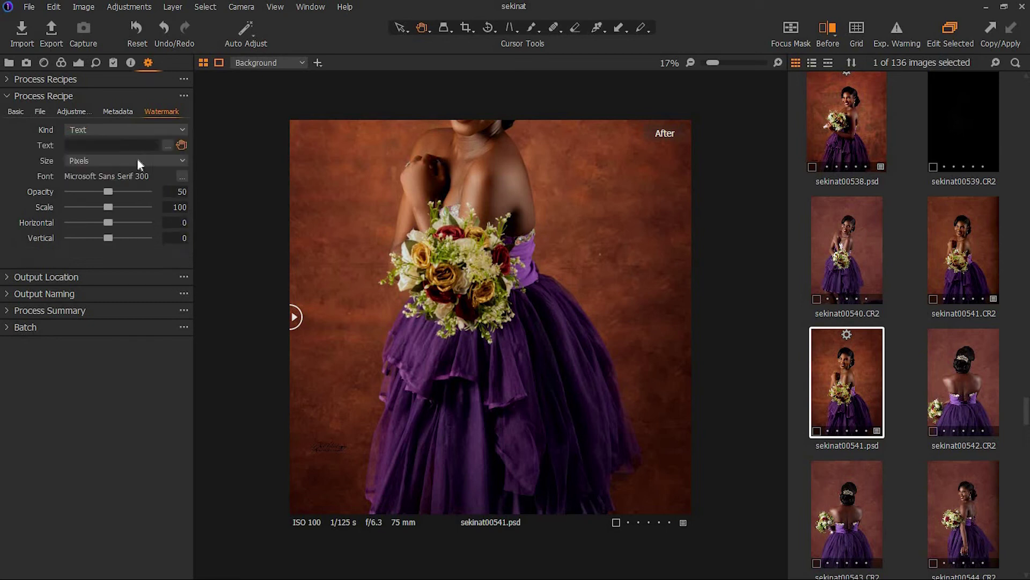
pyautogui.click(119, 146)
pyautogui.write('Daoideology')
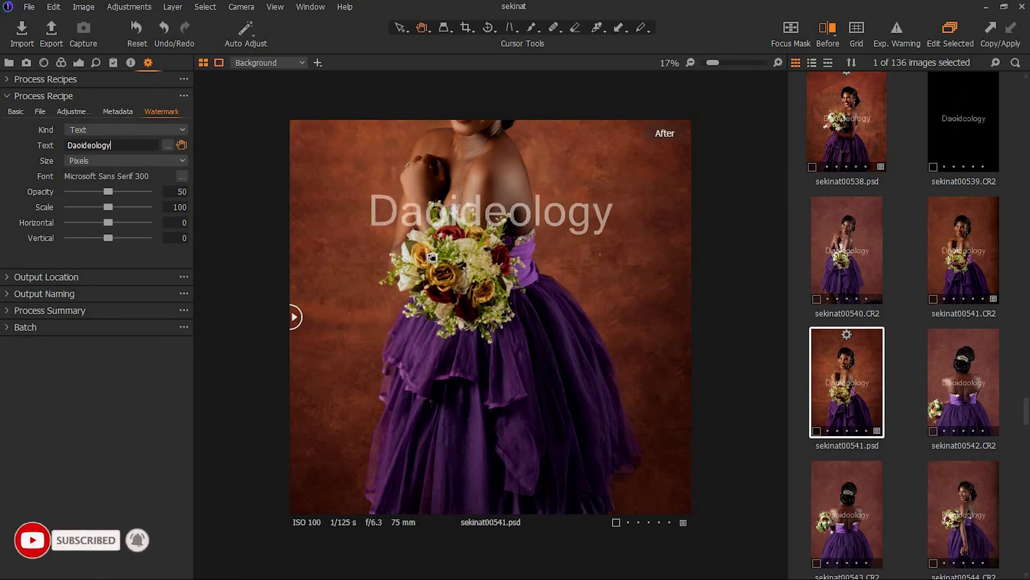
# Step: Set the watermark font to Mistral Bold at size 72
pyautogui.click(183, 177)
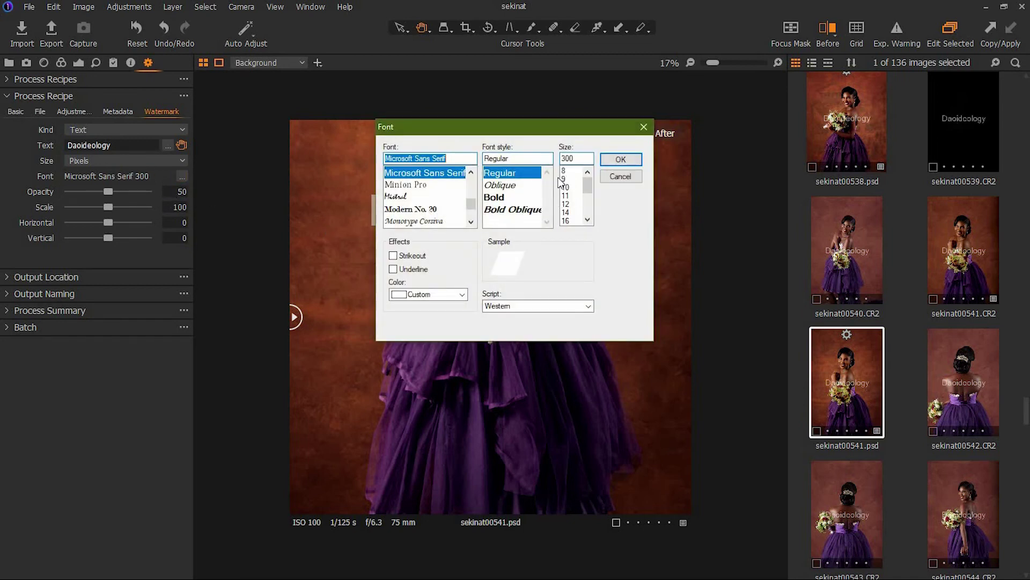
pyautogui.moveTo(587, 192); pyautogui.dragTo(588, 210)
pyautogui.click(566, 220)
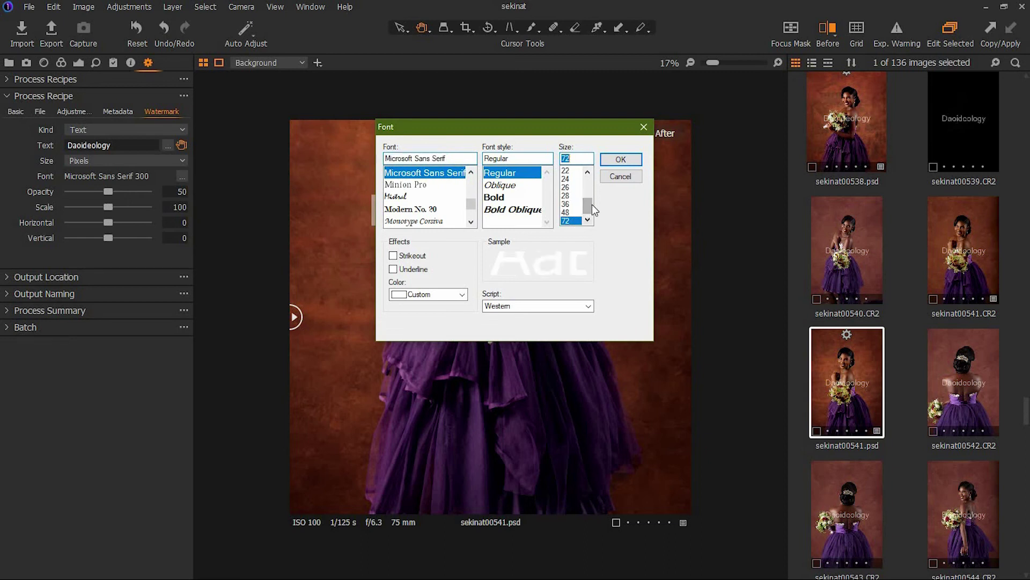
pyautogui.click(503, 199)
pyautogui.click(399, 197)
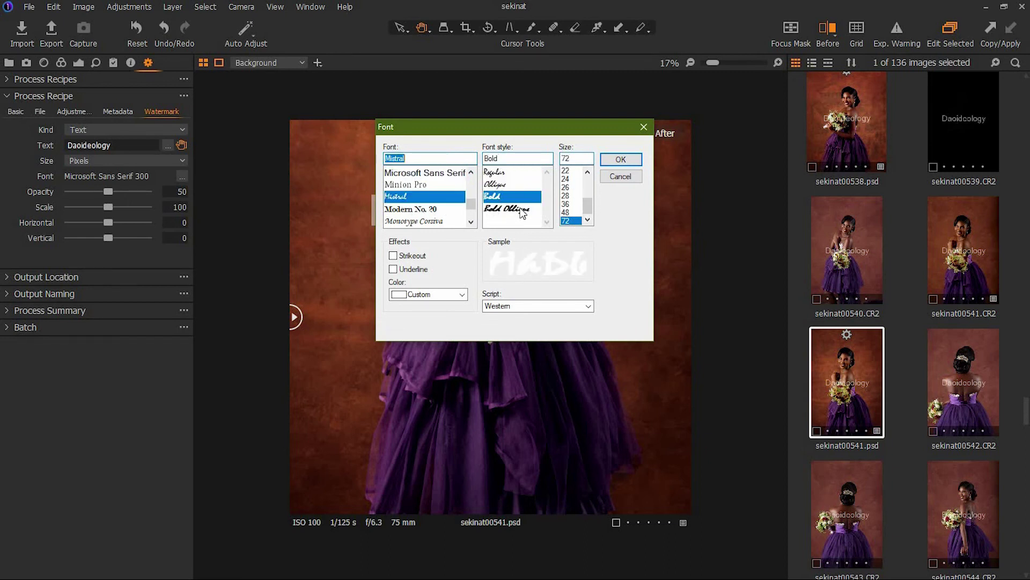
pyautogui.click(621, 160)
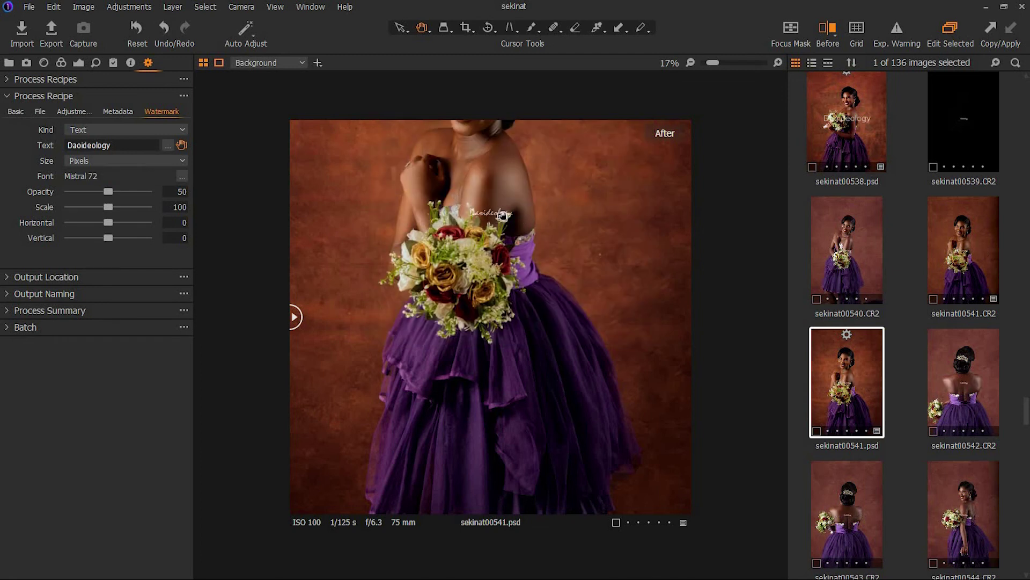
# Step: Move the text to the lower left at horizontal -45.5, vertical 41.2, keeping Pixels units
pyautogui.moveTo(499, 214); pyautogui.dragTo(315, 469)
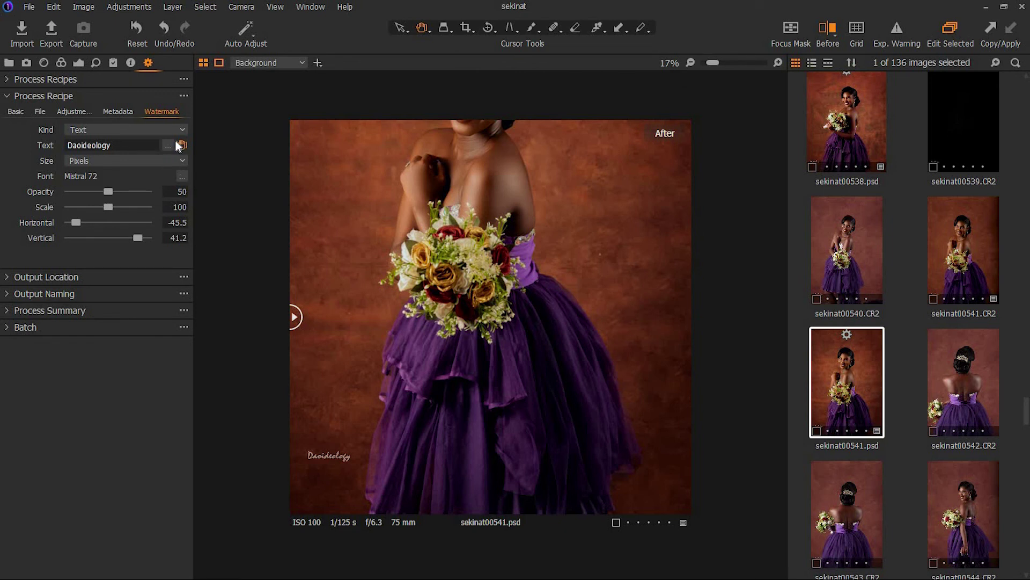
pyautogui.click(180, 159)
pyautogui.click(166, 173)
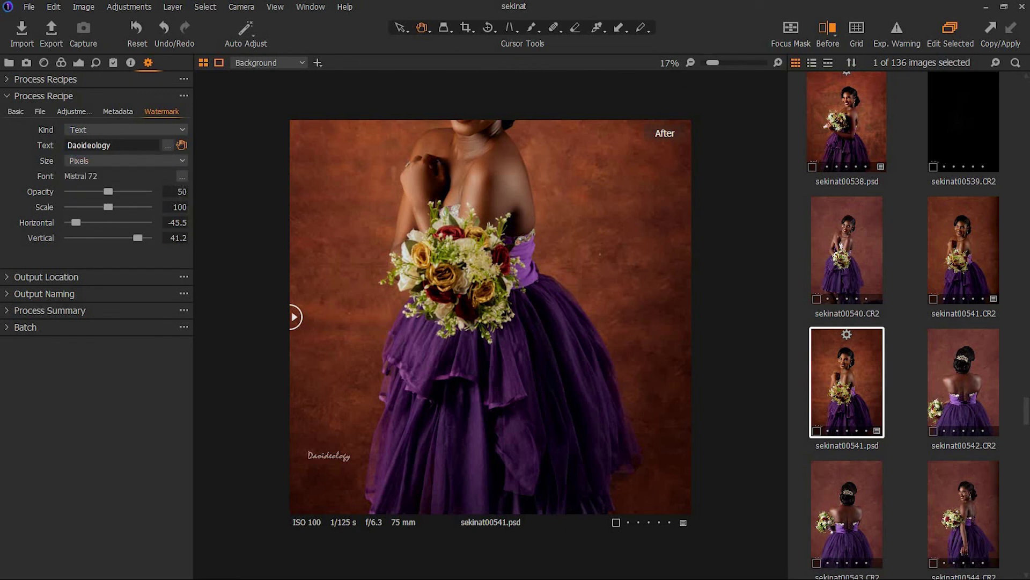